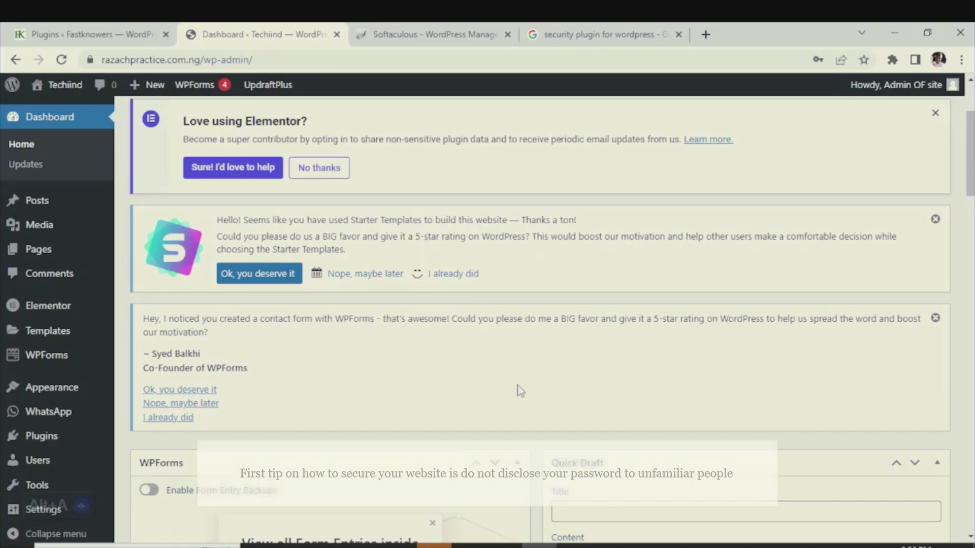
# Open the page for adding new plugins to the WordPress site.
pyautogui.scroll(3, 520, 391)
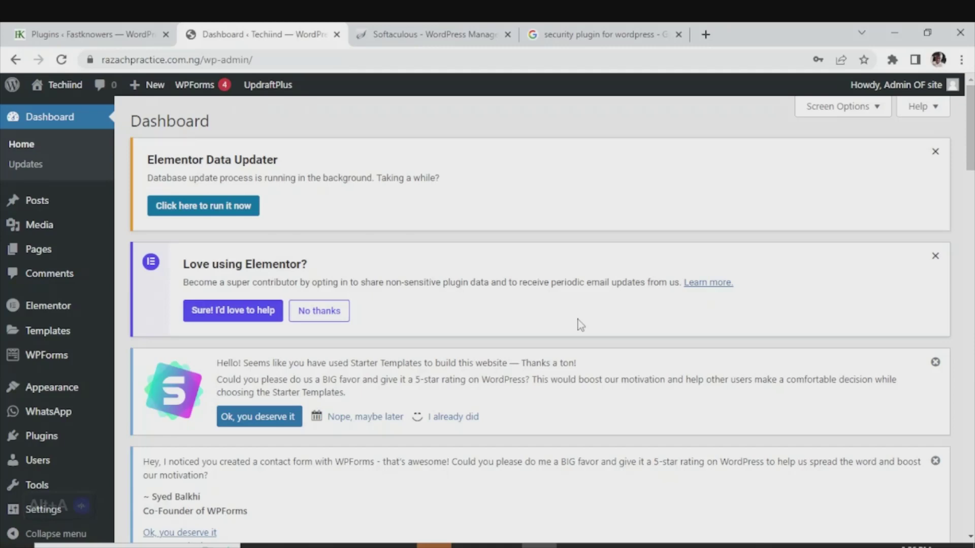
pyautogui.scroll(-2, 581, 325)
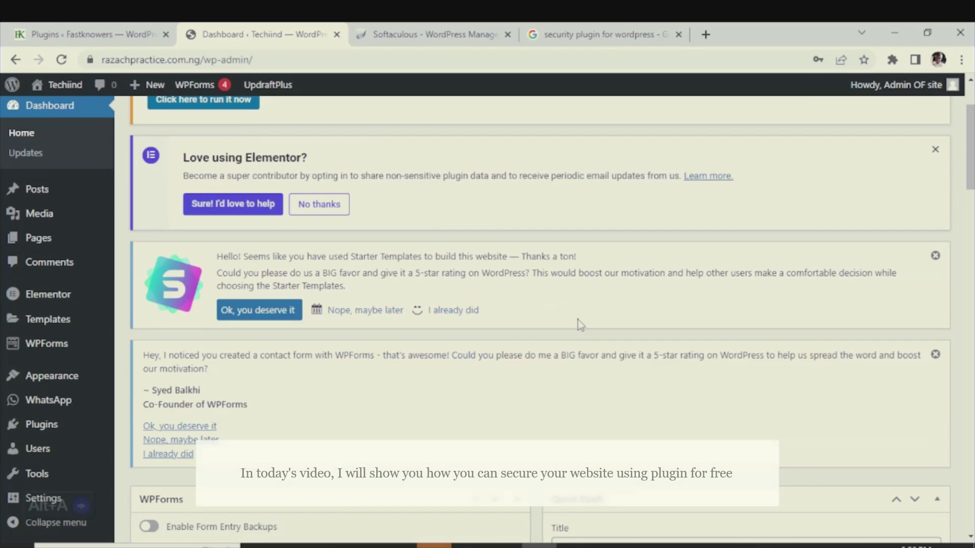
pyautogui.scroll(-1, 581, 325)
pyautogui.moveTo(60, 430)
pyautogui.click(141, 448)
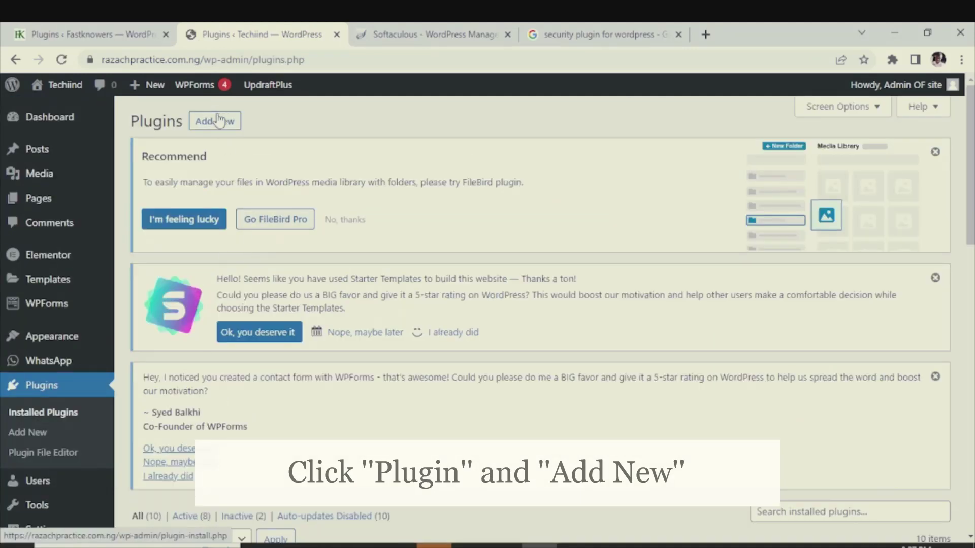
pyautogui.click(218, 121)
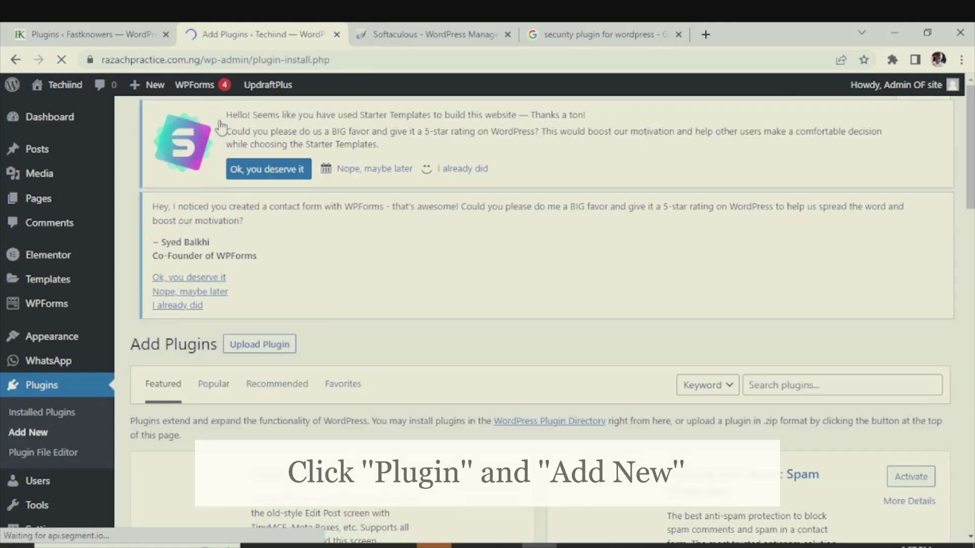
# Search the plugin directory for "sucuri".
pyautogui.scroll(-1, 720, 244)
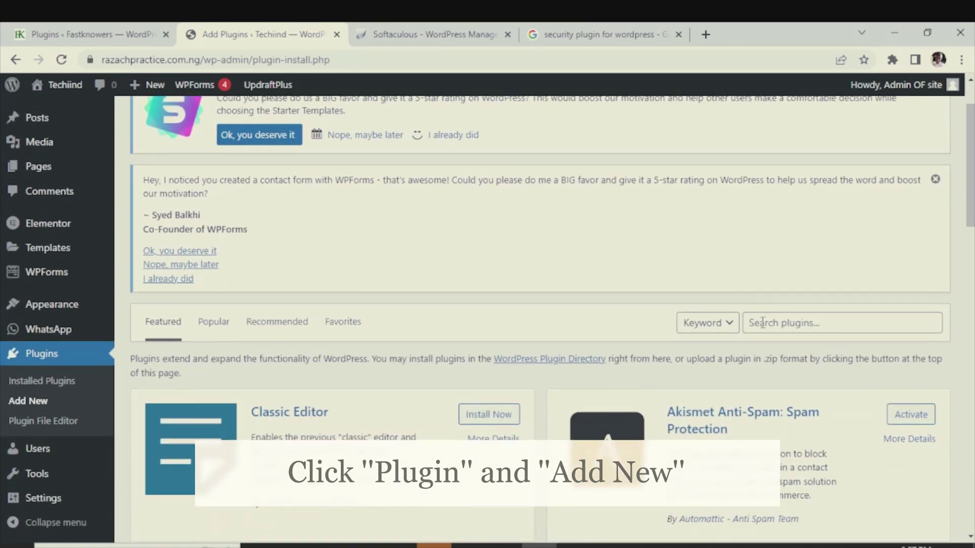
pyautogui.click(762, 323)
pyautogui.write('s')
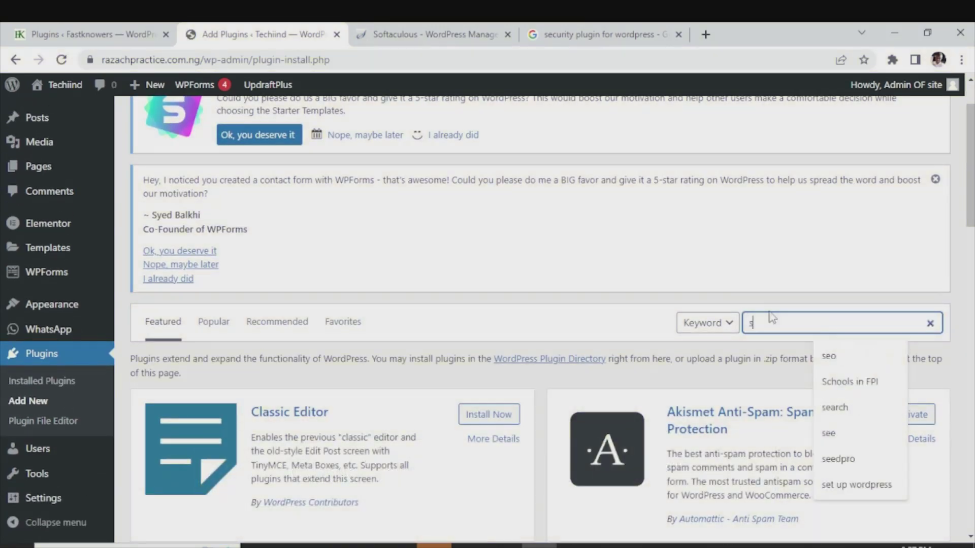
pyautogui.write('ucu')
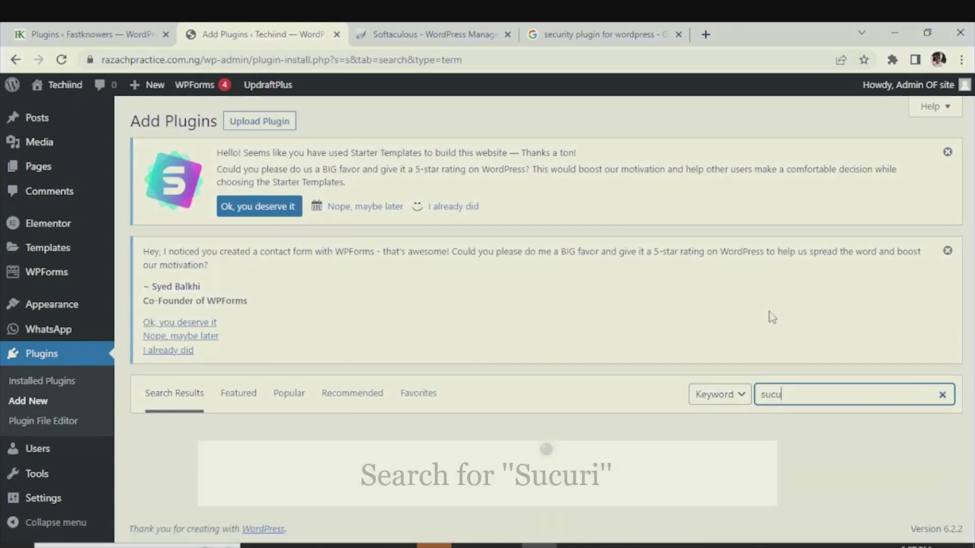
pyautogui.write('ri')
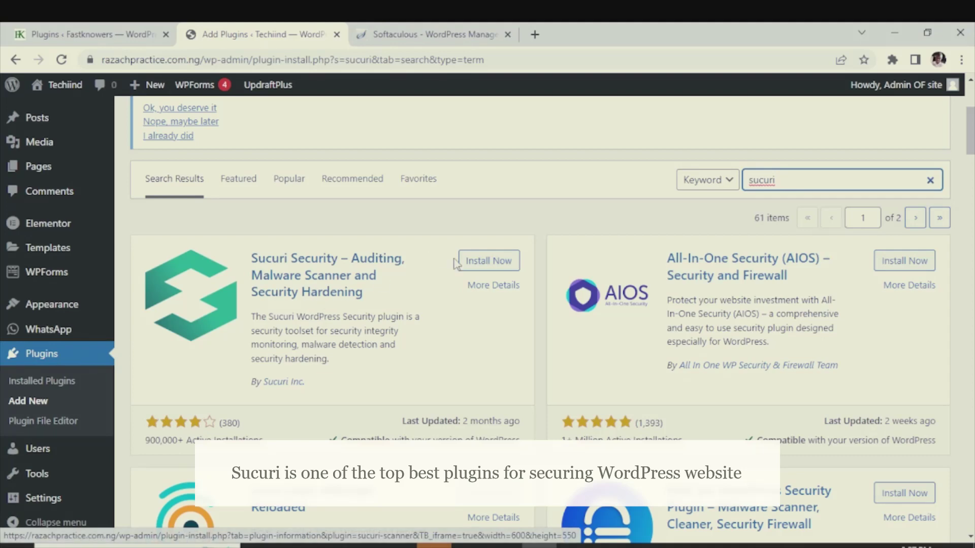
# Install and activate the Sucuri Security – Auditing, Malware Scanner and Security Hardening plugin.
pyautogui.click(487, 262)
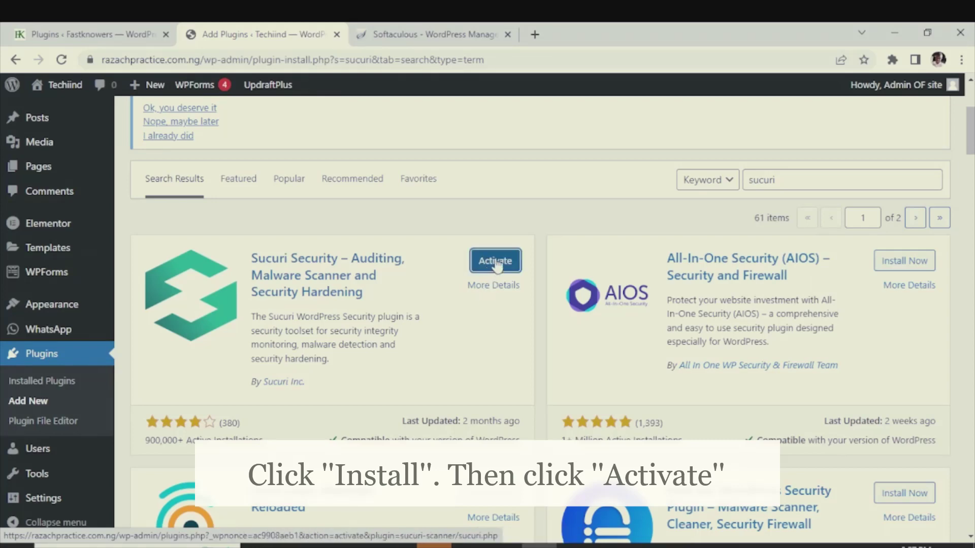
pyautogui.click(495, 261)
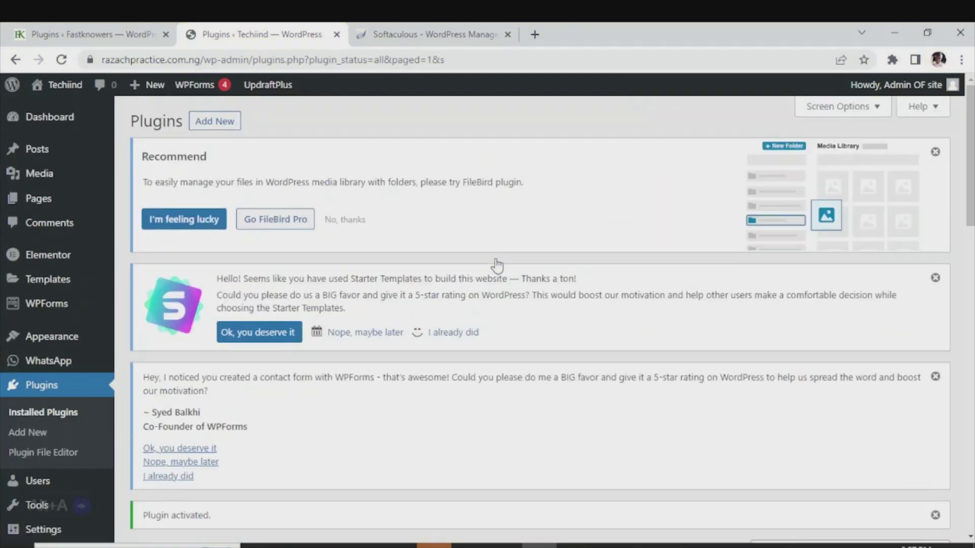
pyautogui.scroll(-2, 496, 264)
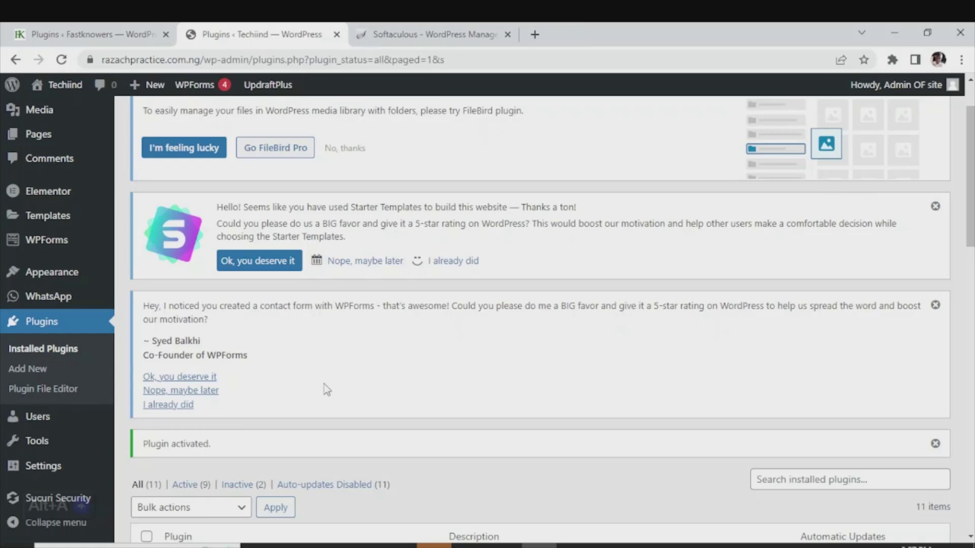
pyautogui.scroll(-6, 325, 386)
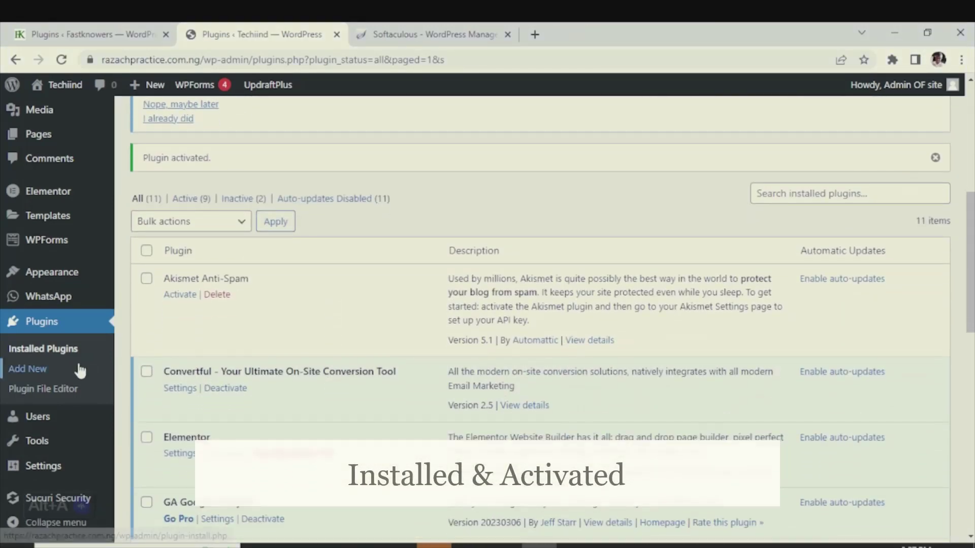
# On the Sucuri Security dashboard, mark all flagged WordPress Integrity files as fixed, acknowledging that the operation cannot be reverted.
pyautogui.scroll(-4, 77, 363)
pyautogui.scroll(-7, 77, 360)
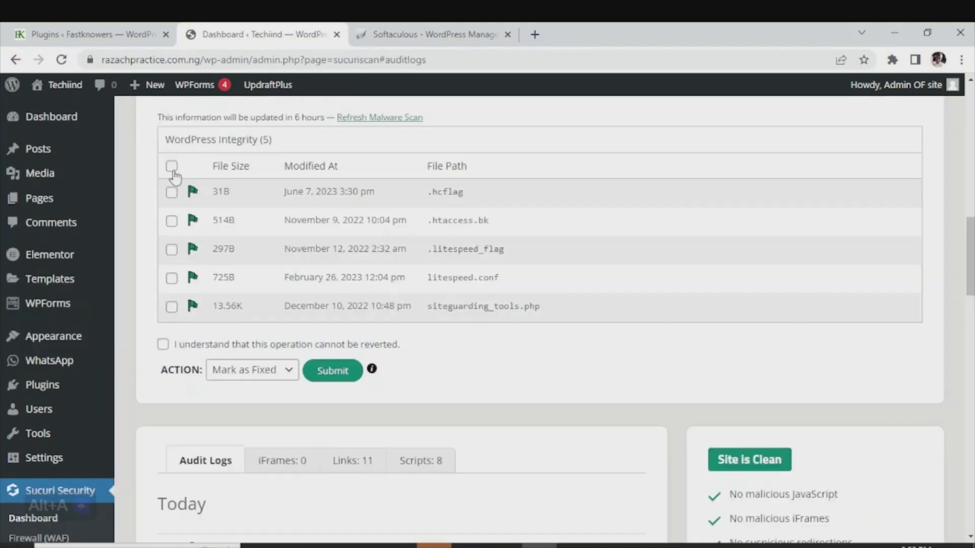
pyautogui.click(172, 169)
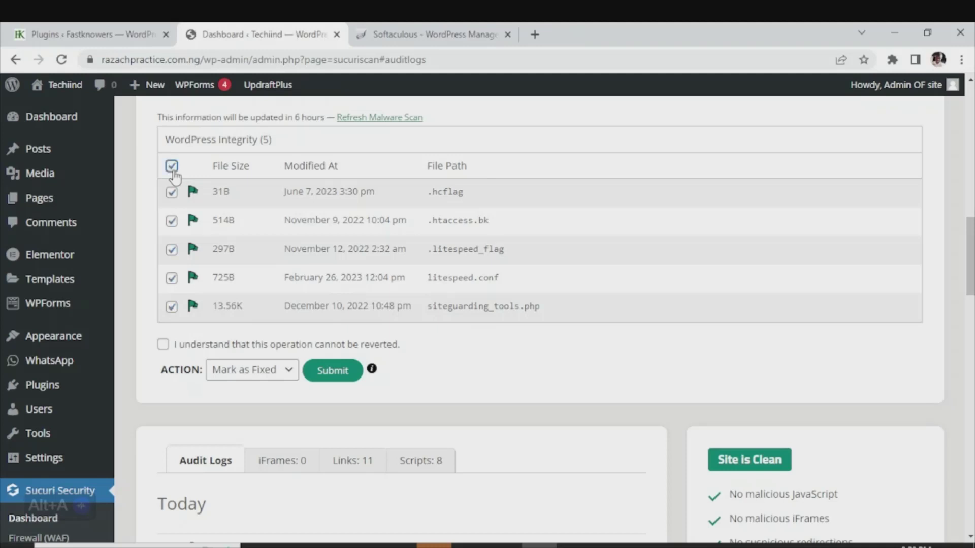
pyautogui.click(164, 348)
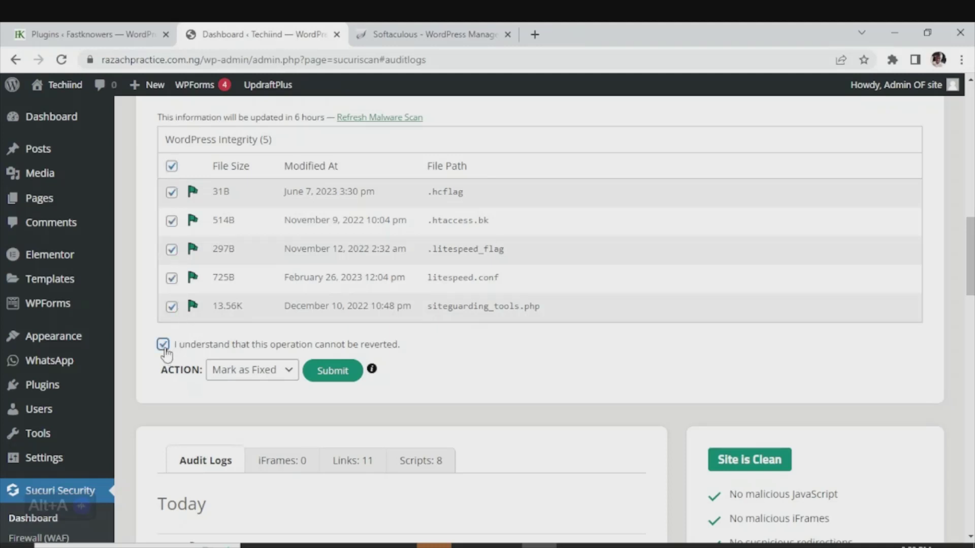
pyautogui.click(318, 371)
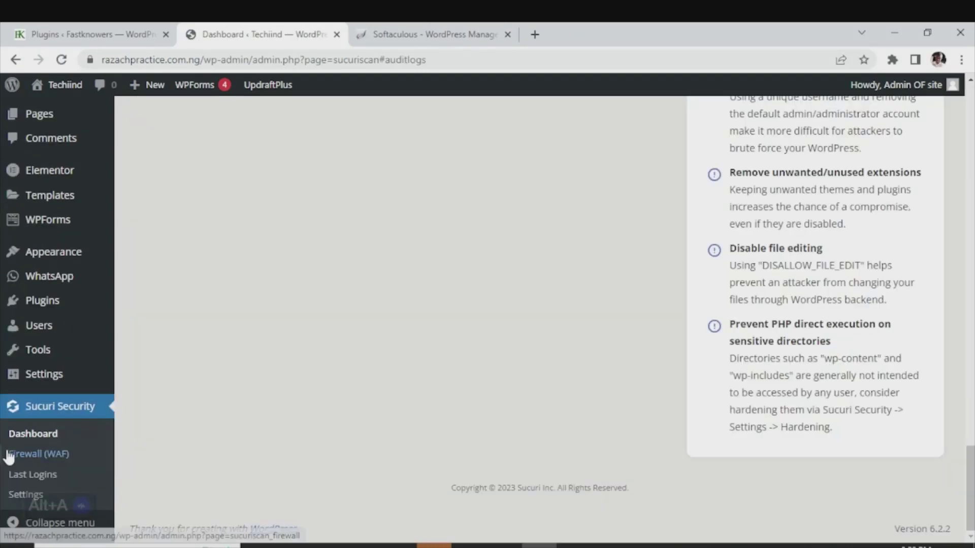
# Review Sucuri's Last Logins records for all users, the currently logged-in users and the failed logins.
pyautogui.click(29, 479)
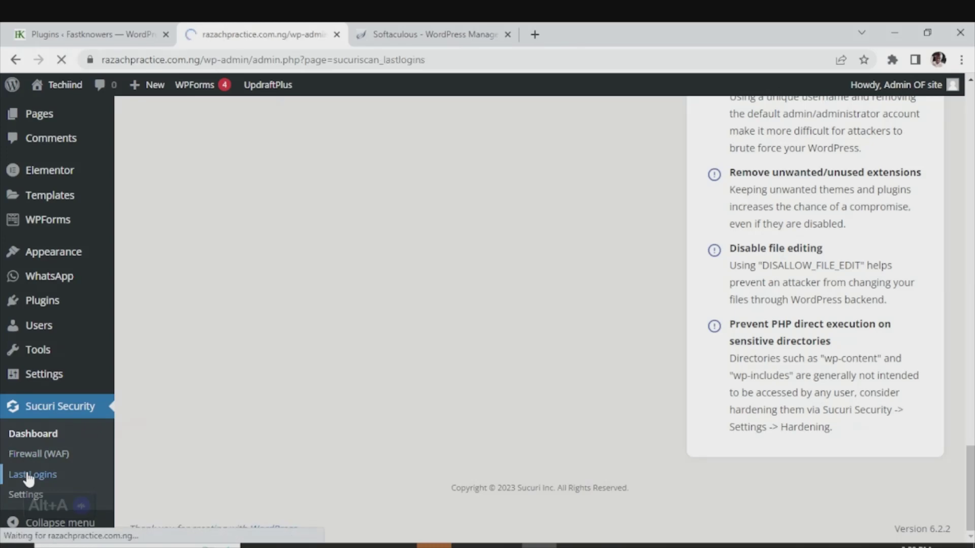
pyautogui.scroll(-5, 243, 401)
pyautogui.scroll(-3, 243, 401)
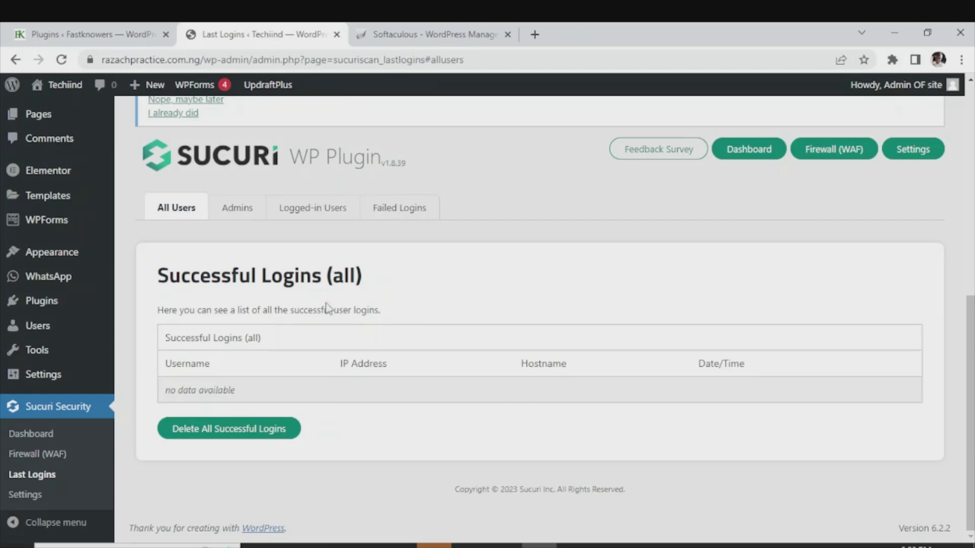
pyautogui.click(304, 213)
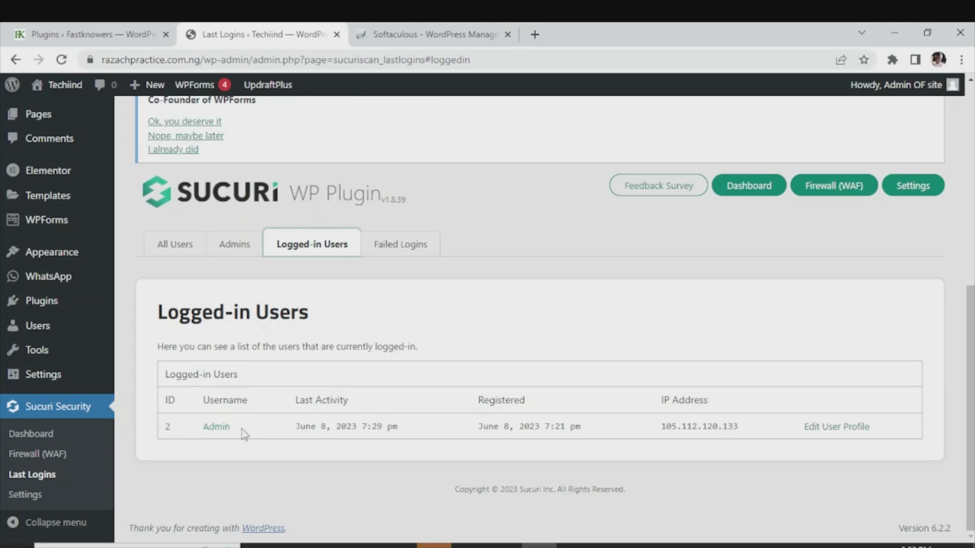
pyautogui.click(426, 248)
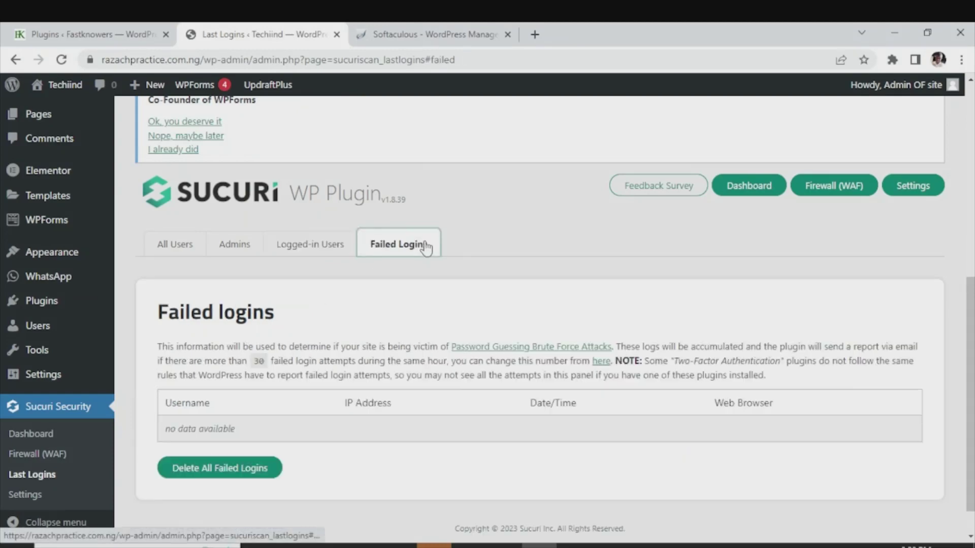
pyautogui.scroll(-2, 370, 389)
pyautogui.scroll(1, 369, 389)
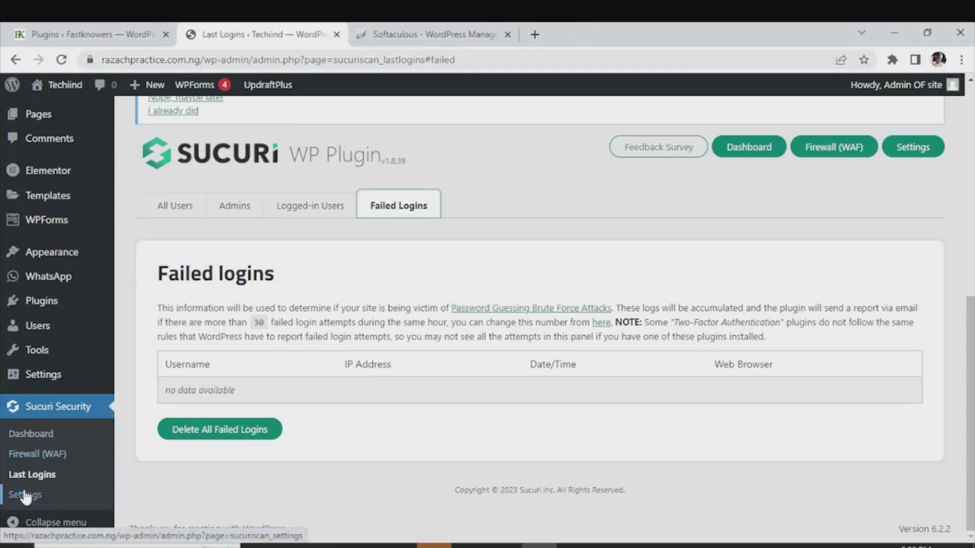
# Open Sucuri's Firewall (WAF) page and look through its contents.
pyautogui.click(24, 453)
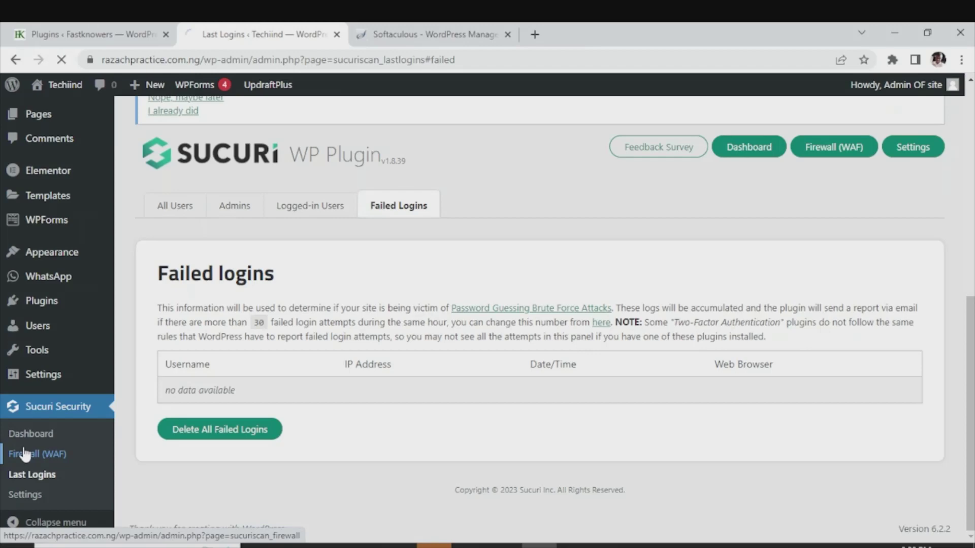
pyautogui.scroll(-10, 344, 364)
pyautogui.click(344, 364)
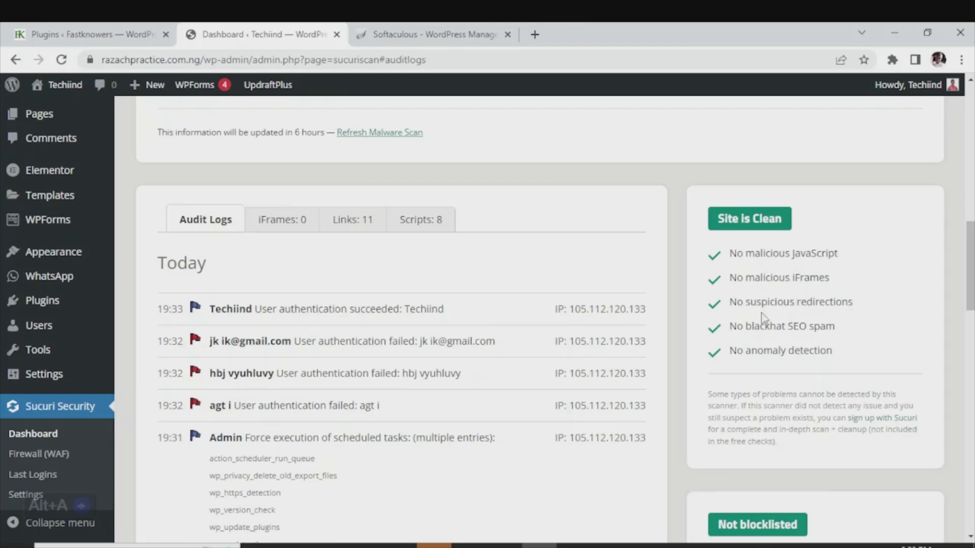
# Review the audit logs, site scan status and blocklist checks on the Sucuri dashboard.
pyautogui.scroll(-2, 777, 345)
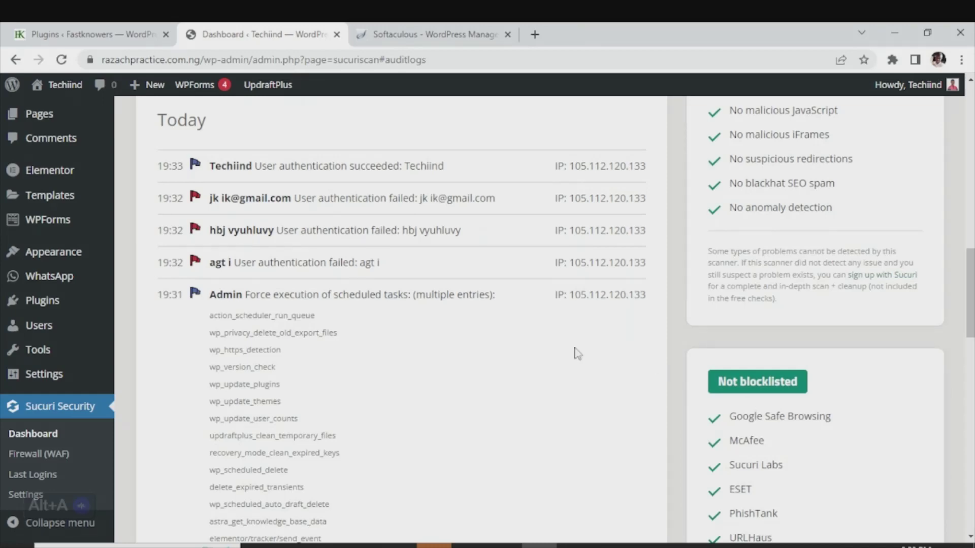
pyautogui.scroll(-10, 503, 353)
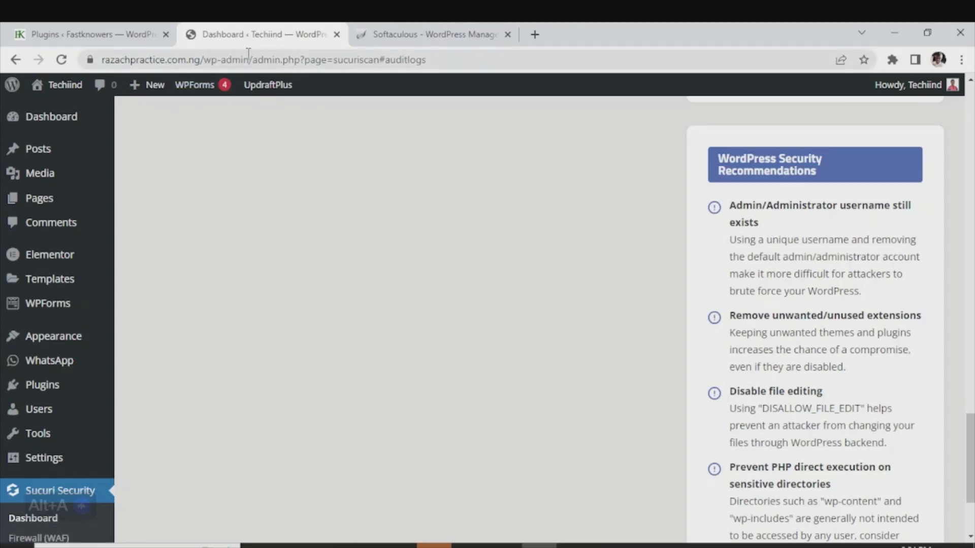
pyautogui.moveTo(249, 54); pyautogui.dragTo(459, 49)
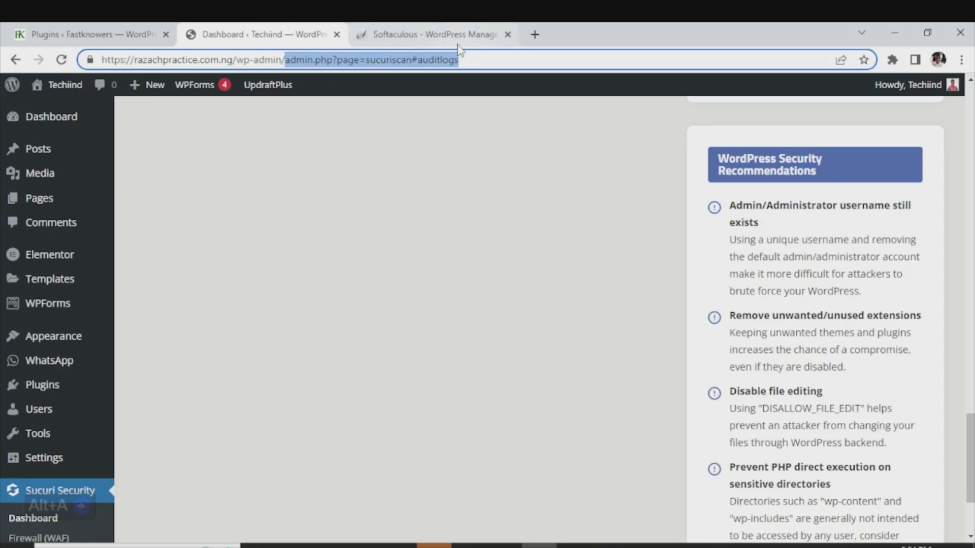
pyautogui.press('BackSpace')
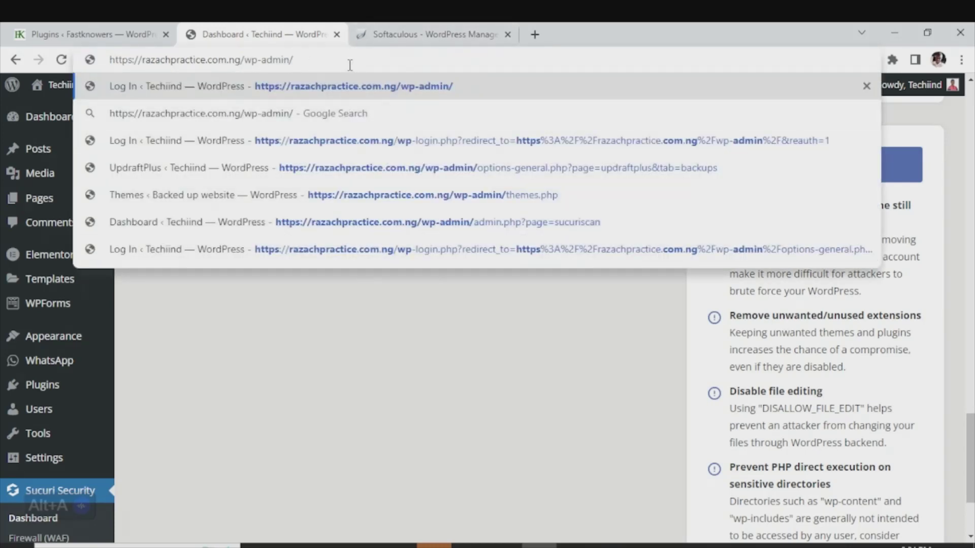
pyautogui.click(307, 322)
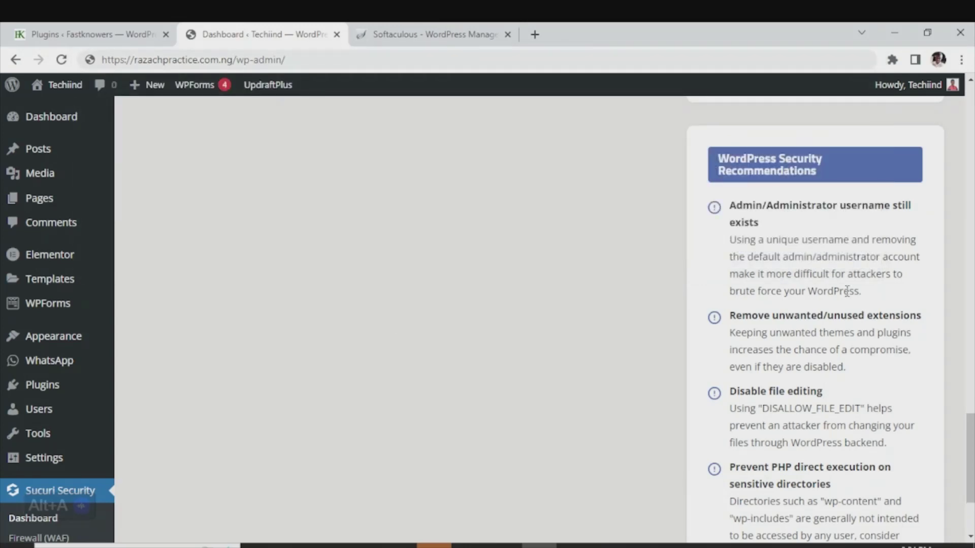
# Read the WordPress Security Recommendations and show the iFrames scan results on the Sucuri dashboard.
pyautogui.scroll(2, 847, 292)
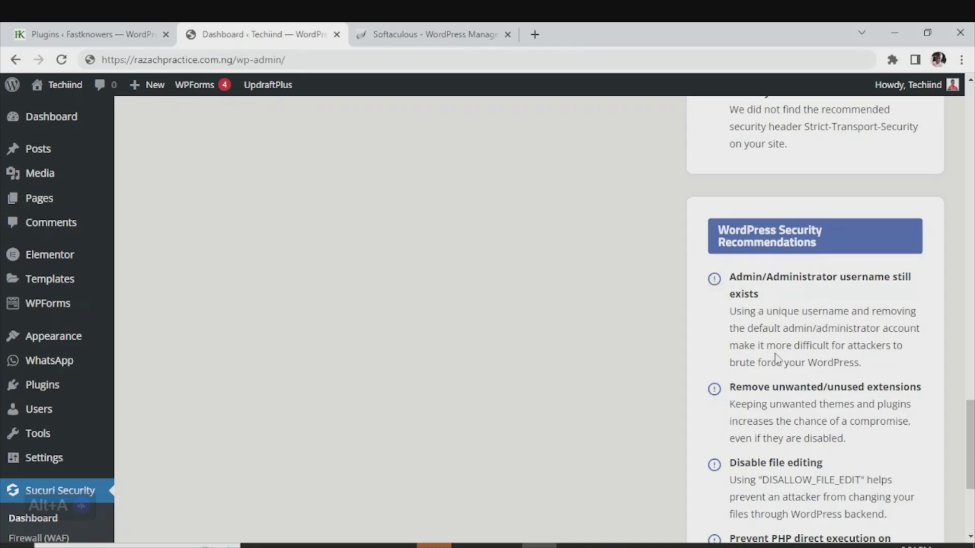
pyautogui.scroll(-1, 775, 358)
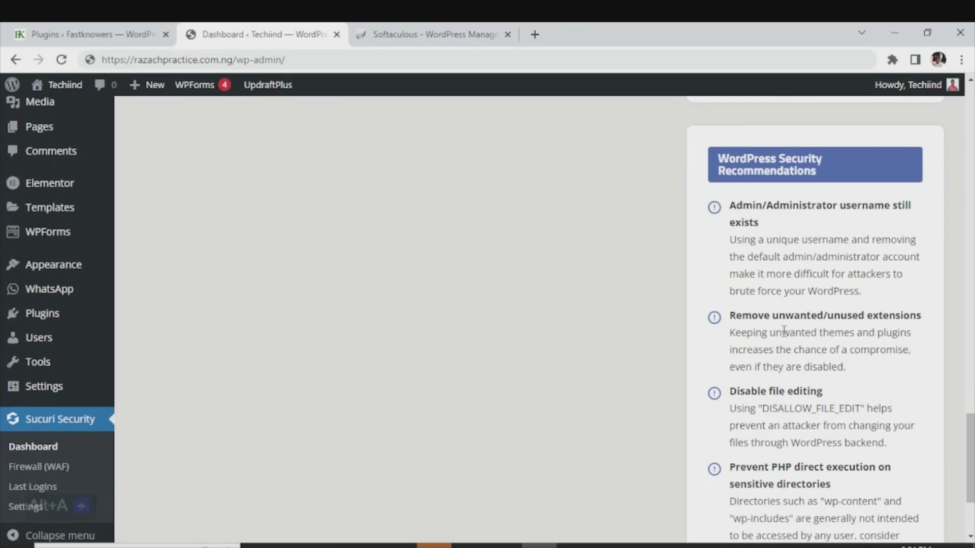
pyautogui.scroll(-3, 289, 406)
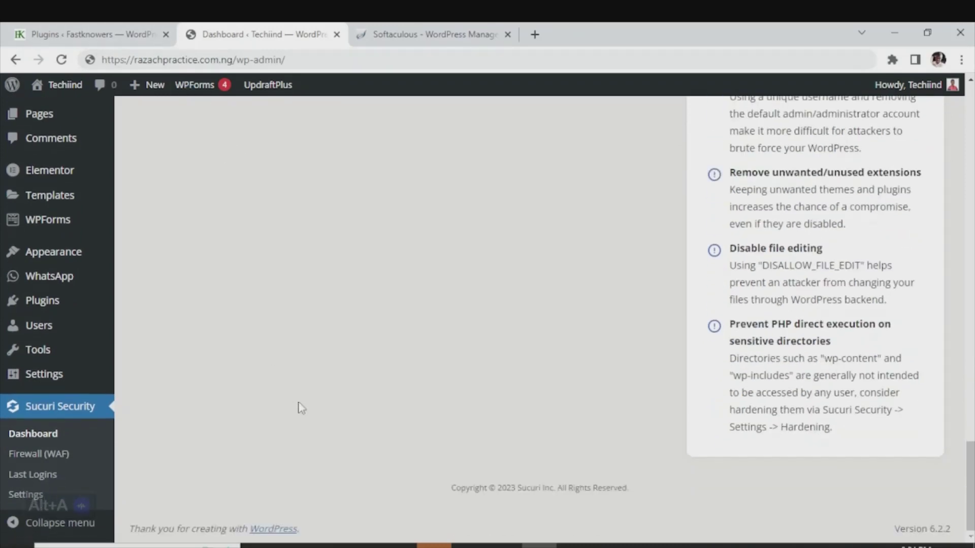
pyautogui.click(299, 406)
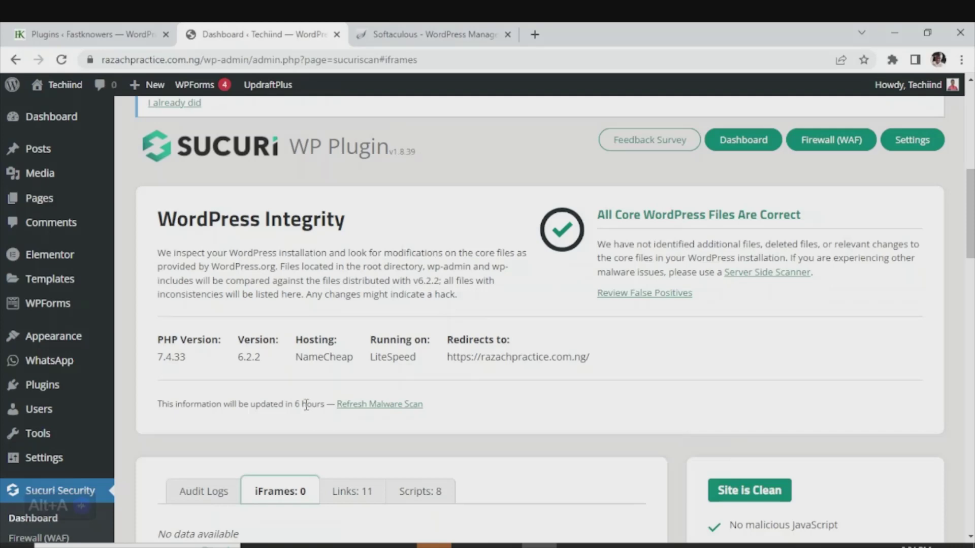
# View the site's SSL certificate details and highlight the expiry date in the validity period.
pyautogui.scroll(8, 305, 404)
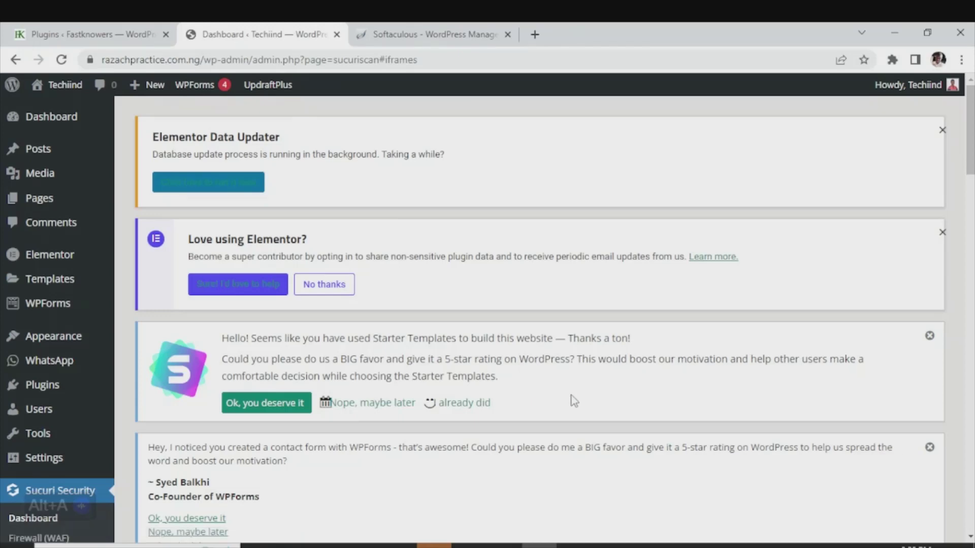
pyautogui.scroll(-3, 153, 437)
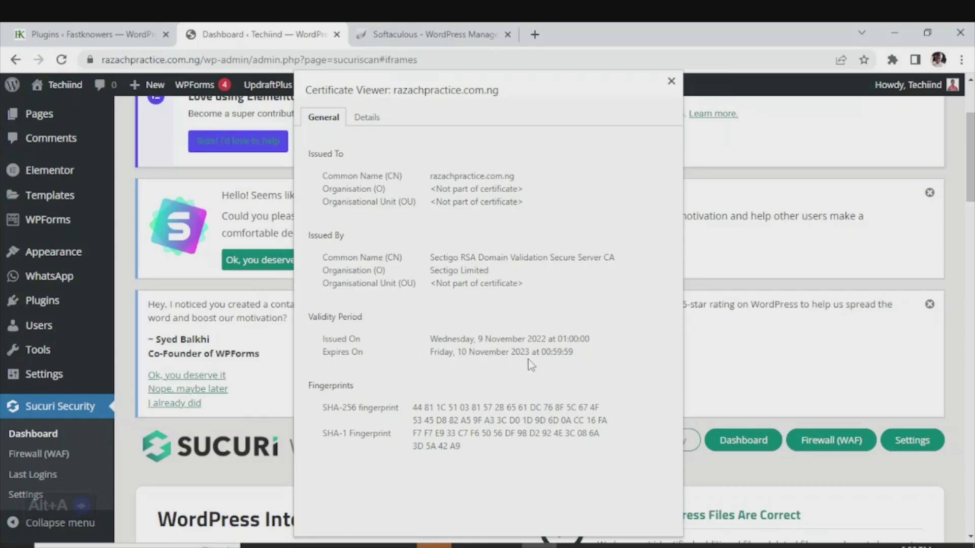
pyautogui.tripleClick(494, 350)
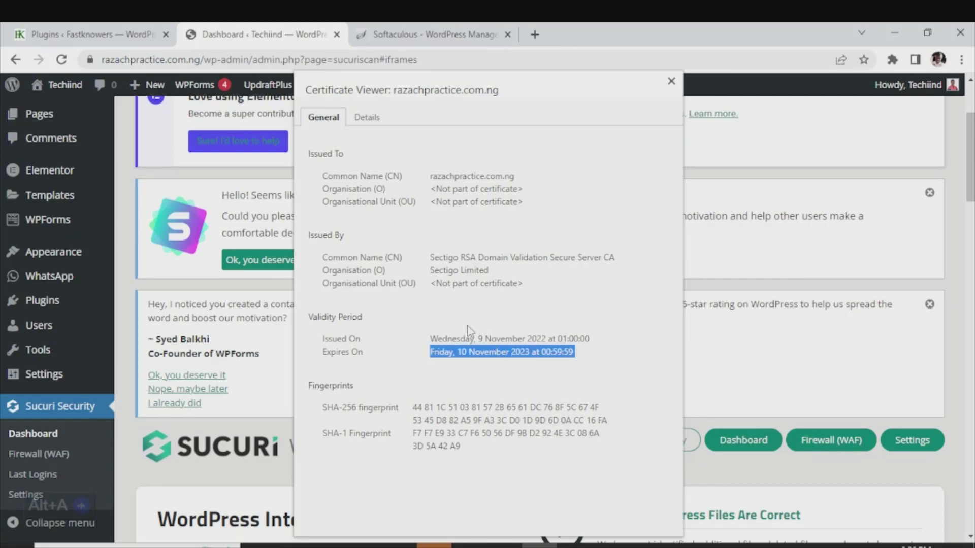